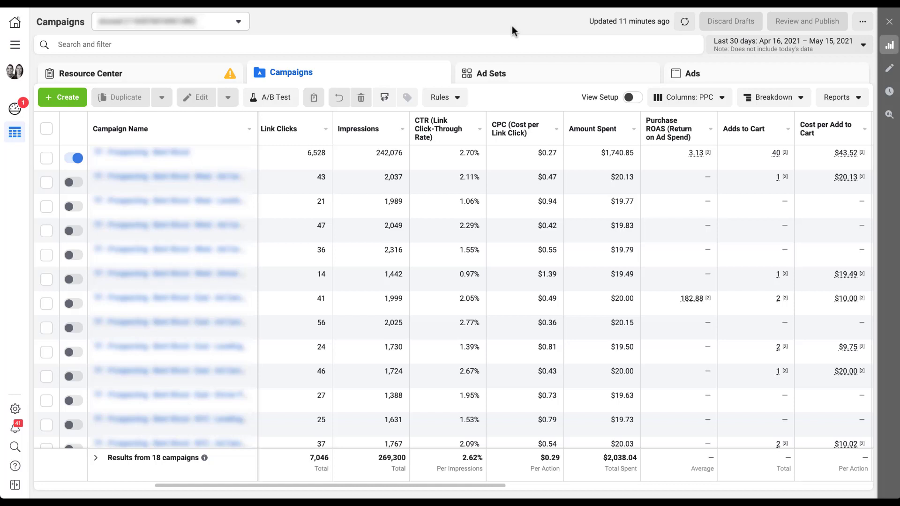
Step: Open Customize Columns from the Columns: PPC preset list
click(720, 99)
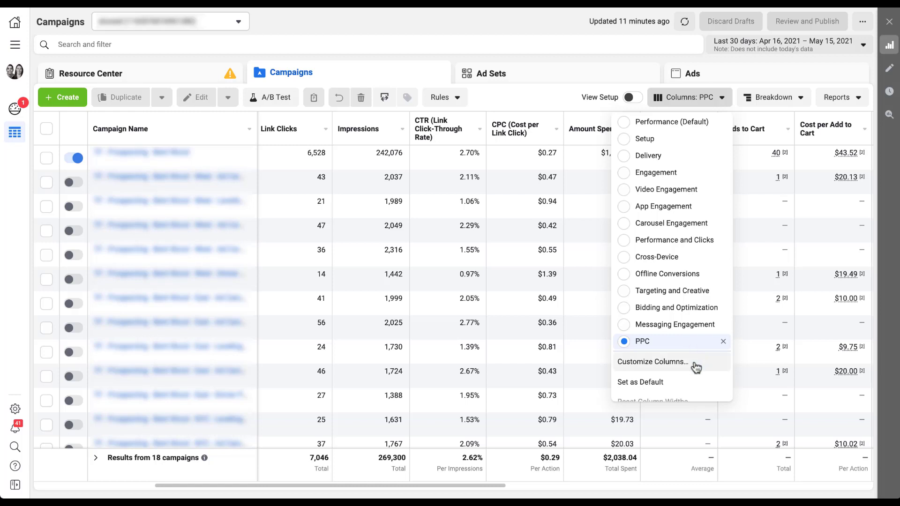
click(696, 367)
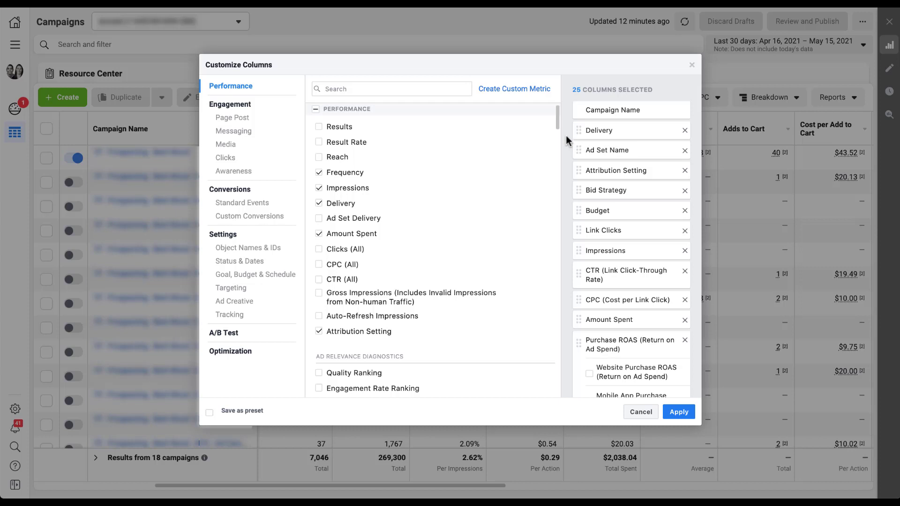
Step: Start a new custom metric and enter 'AOV' as its name
click(525, 90)
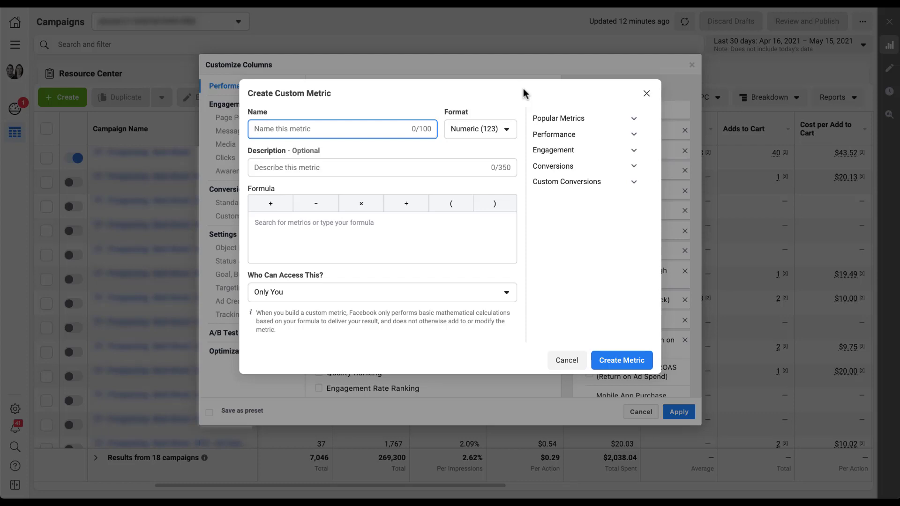
text(AOV)
click(397, 105)
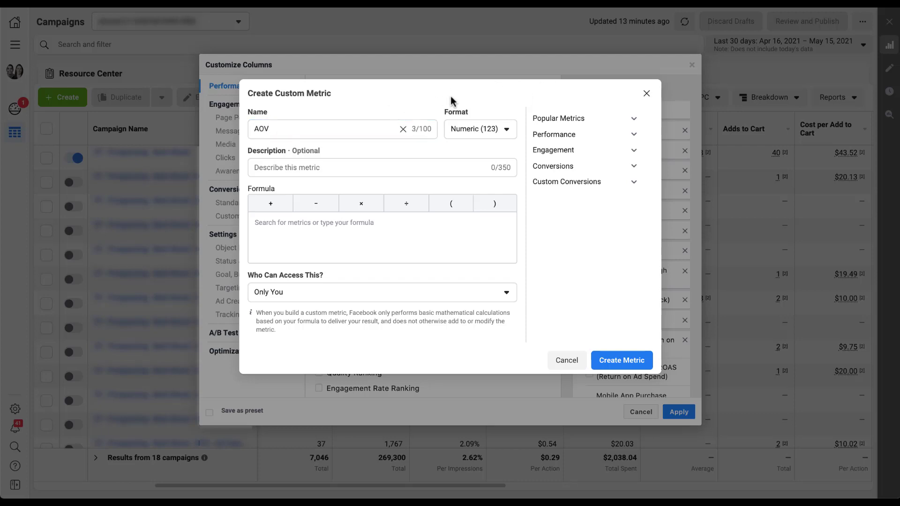
Step: Change the AOV metric's format from Numeric to Currency ($)
click(508, 131)
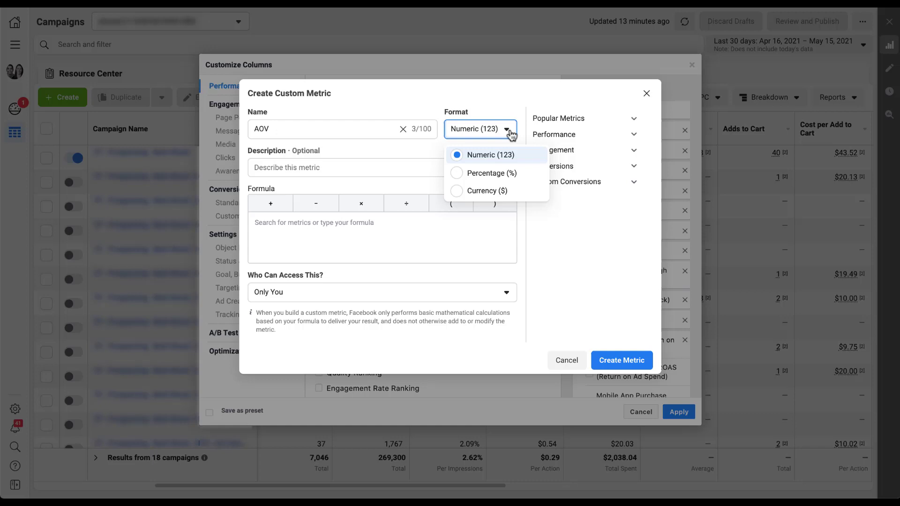
click(527, 192)
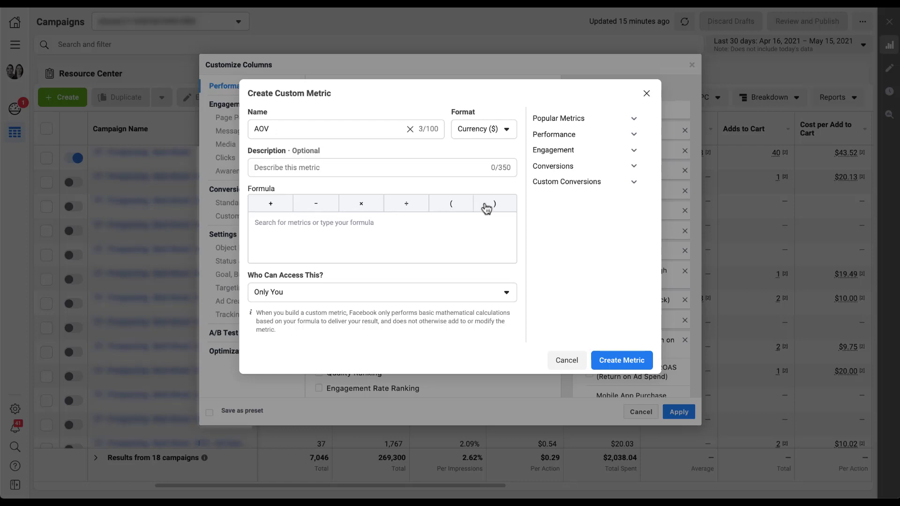
click(410, 230)
text(cli)
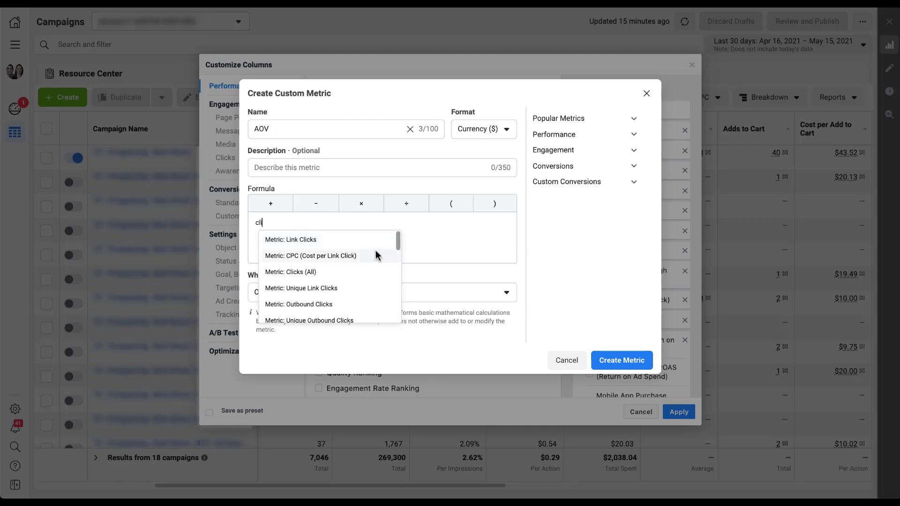
scroll(376, 265, down, 5)
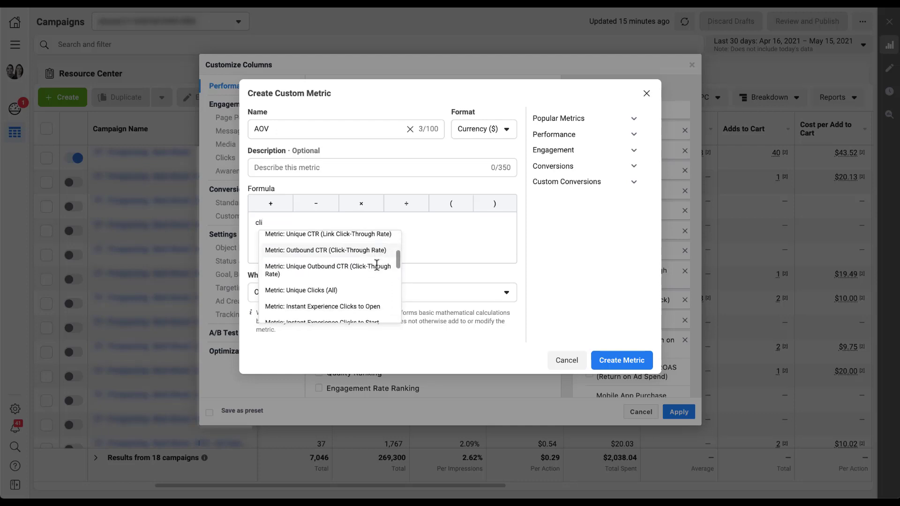
scroll(376, 266, up, 4)
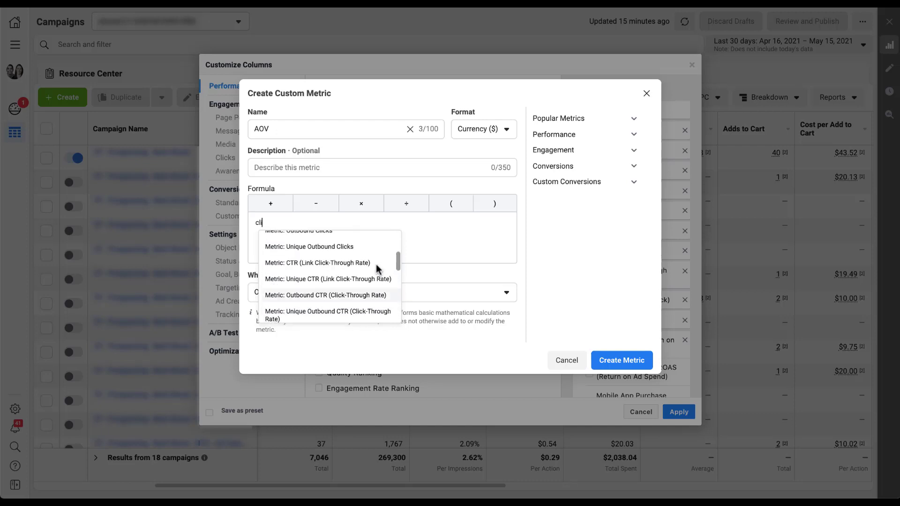
scroll(376, 268, up, 1)
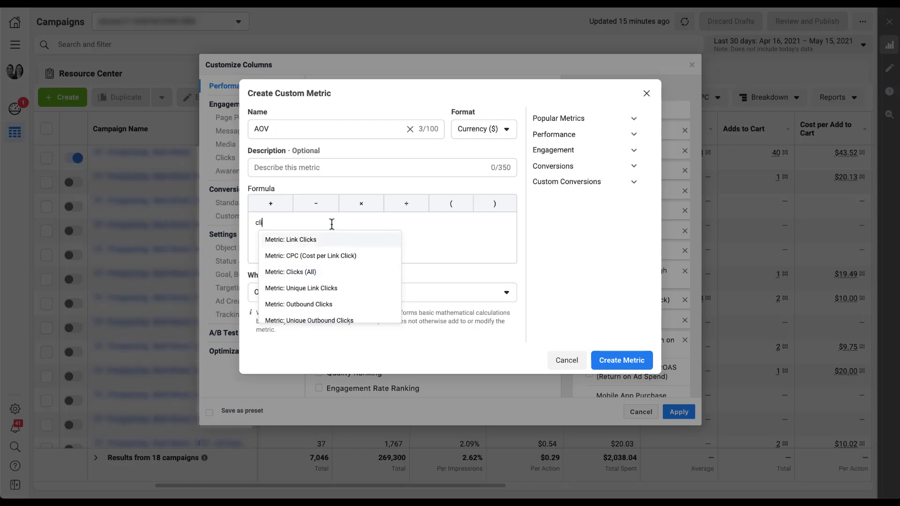
key(BackSpace)
key(BackSpace)
key(BackSpace)
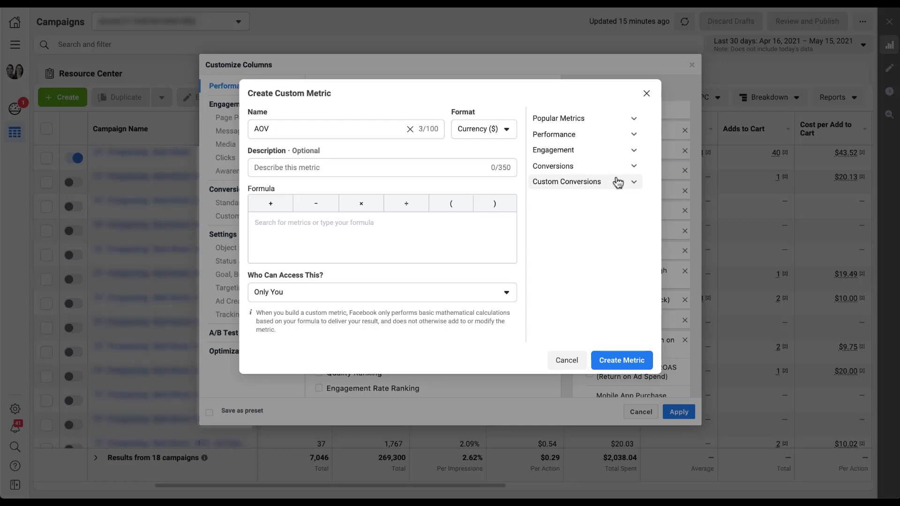
click(633, 122)
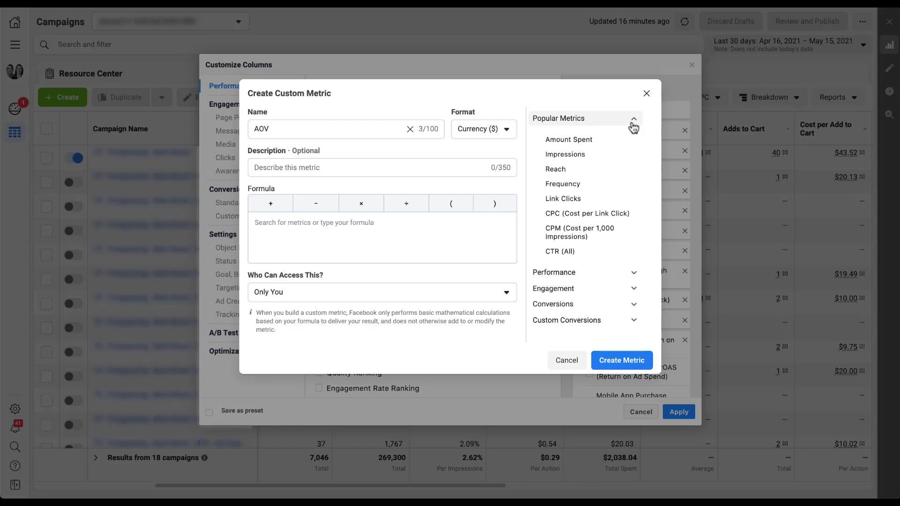
click(634, 120)
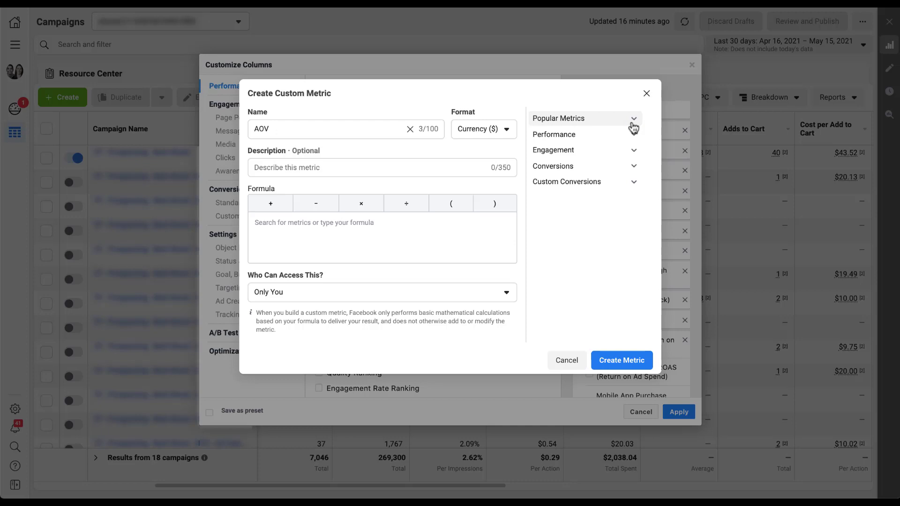
click(635, 136)
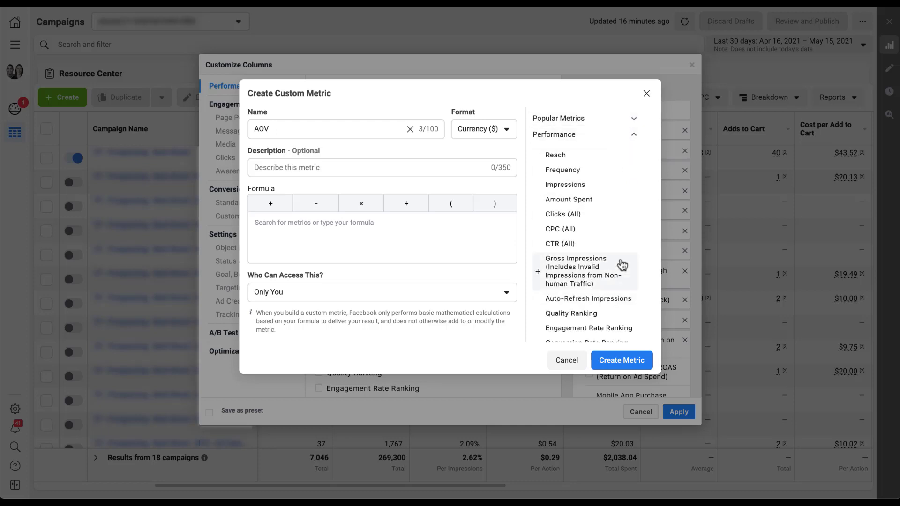
click(634, 138)
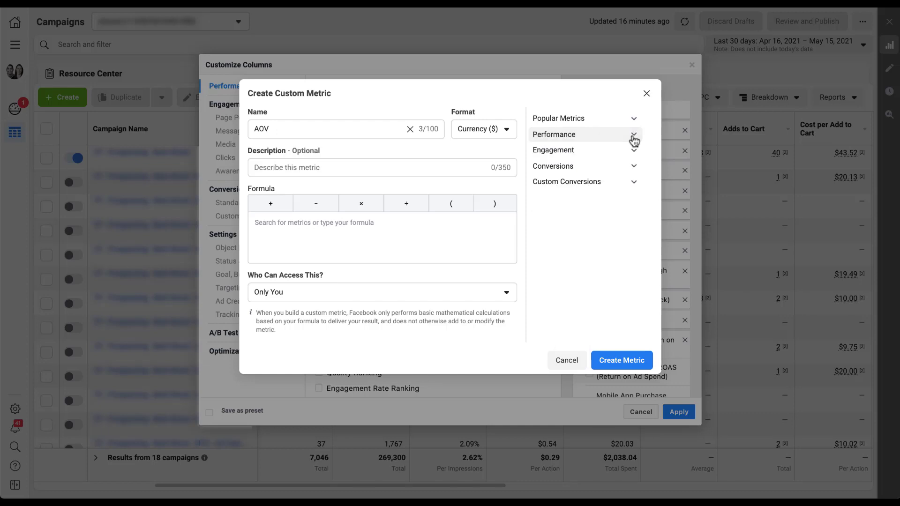
click(635, 167)
click(636, 168)
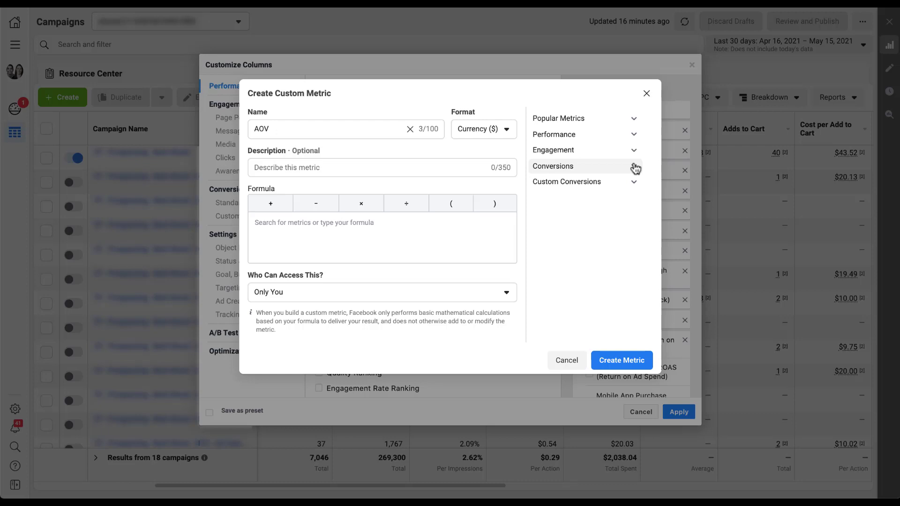
click(635, 167)
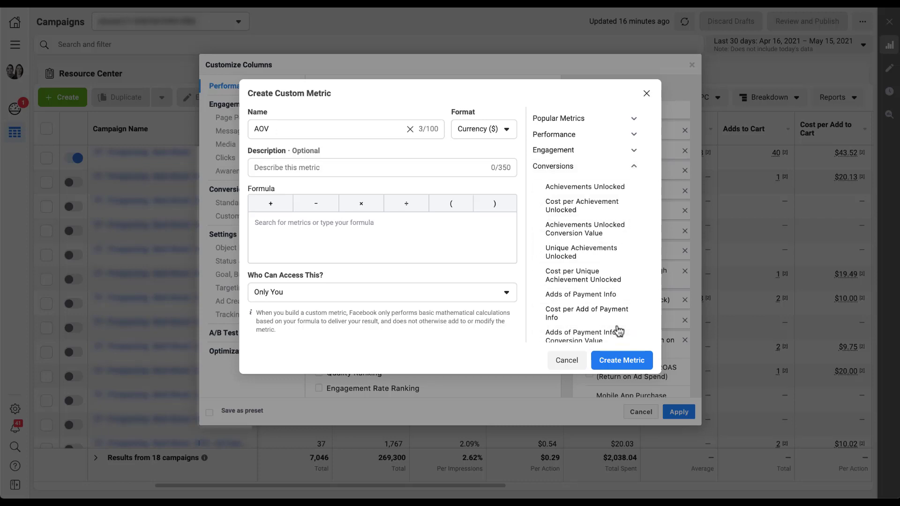
click(634, 170)
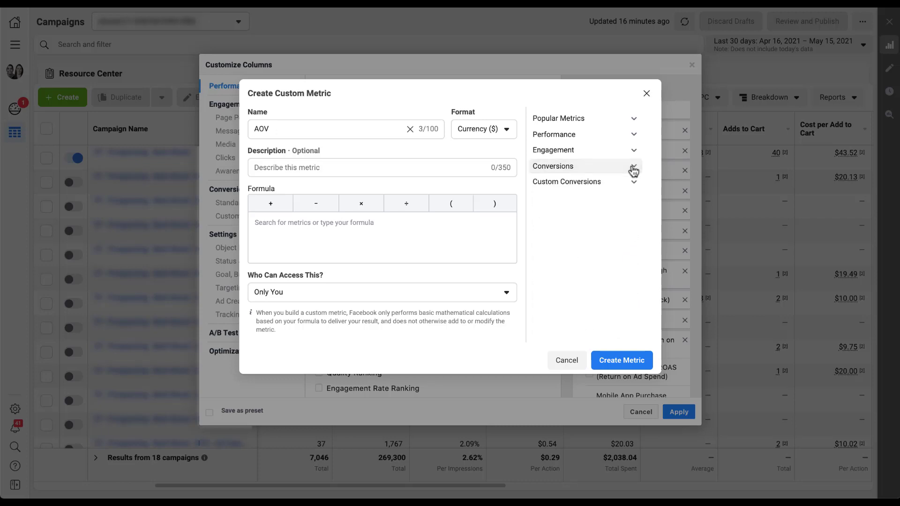
click(383, 224)
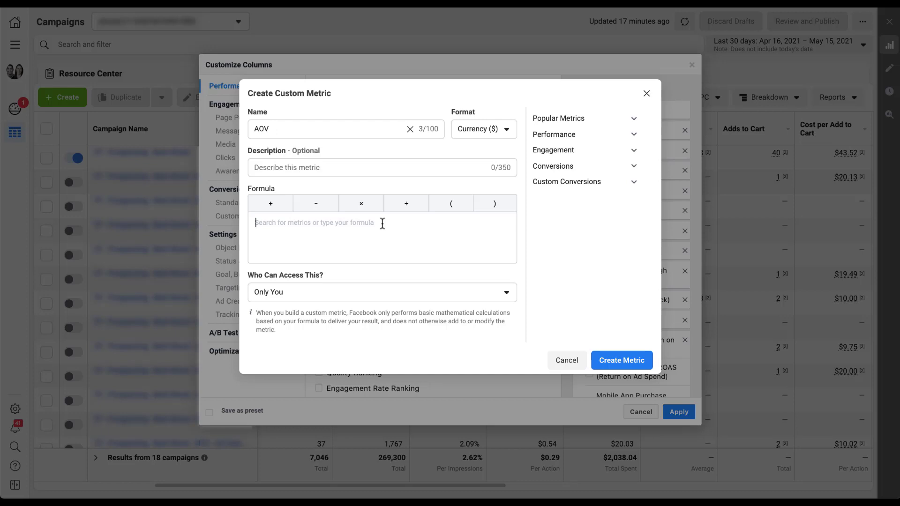
Step: Build the AOV formula as Purchases Conversion Value ÷ Purchases
text(purchase conver)
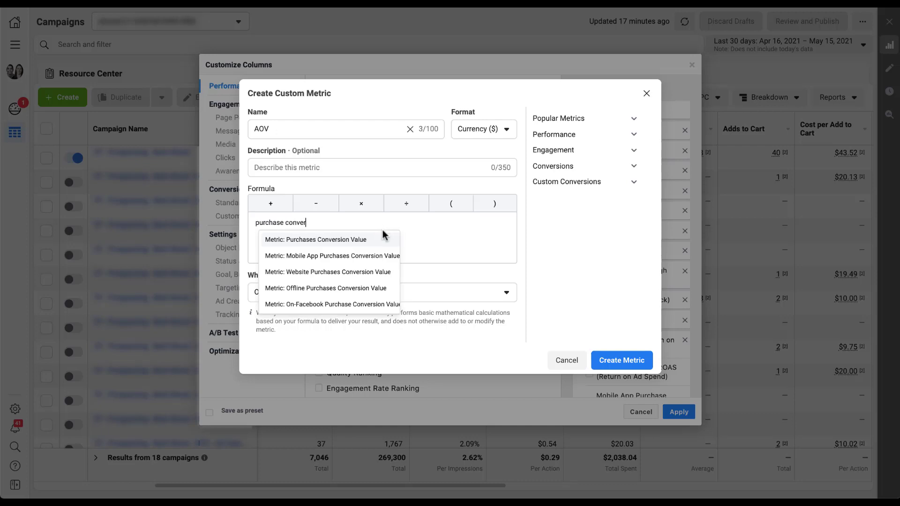
click(376, 241)
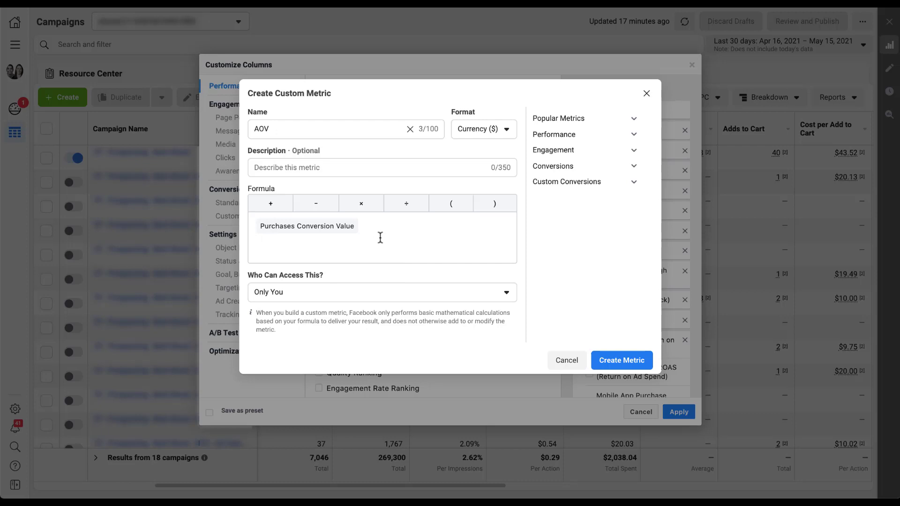
click(415, 210)
text(purcha)
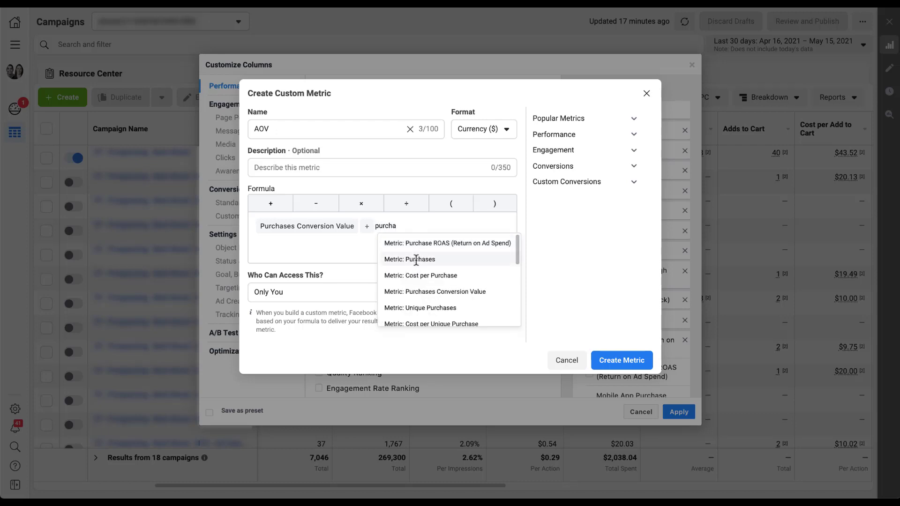
click(415, 259)
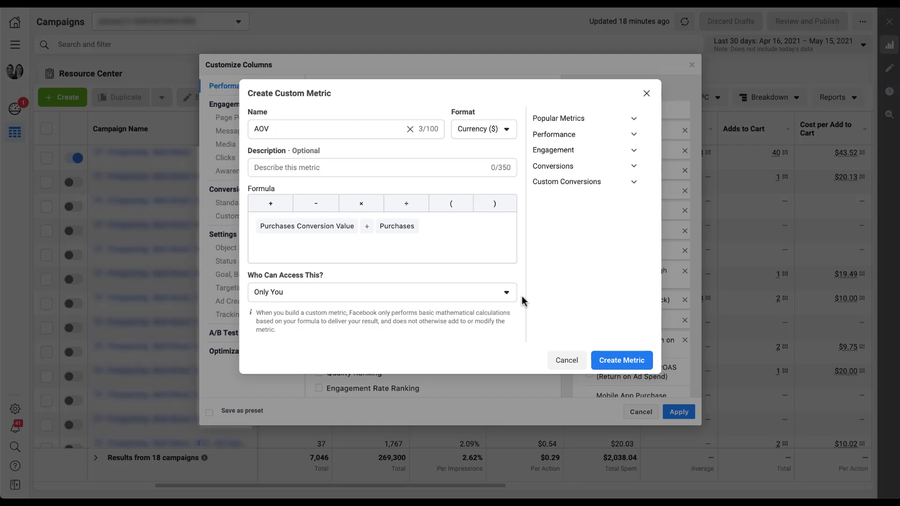
Step: Set the AOV metric's access to Everyone with access to this Business
click(509, 297)
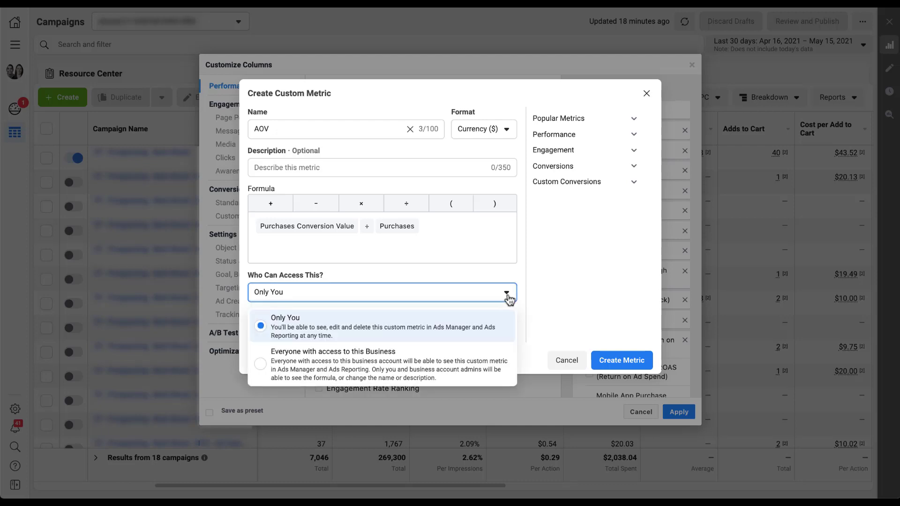
click(468, 368)
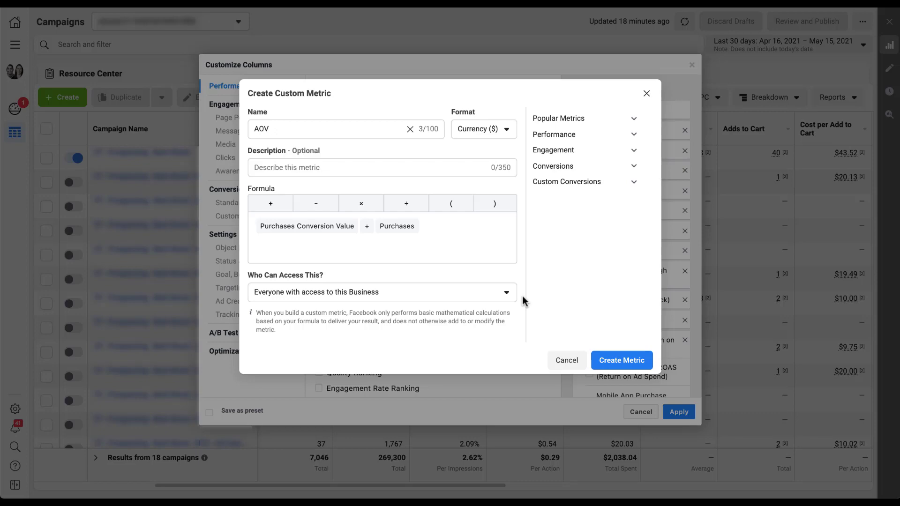
Step: Create the AOV metric and place it last in the selected columns, after Cost per Click to Call
click(608, 358)
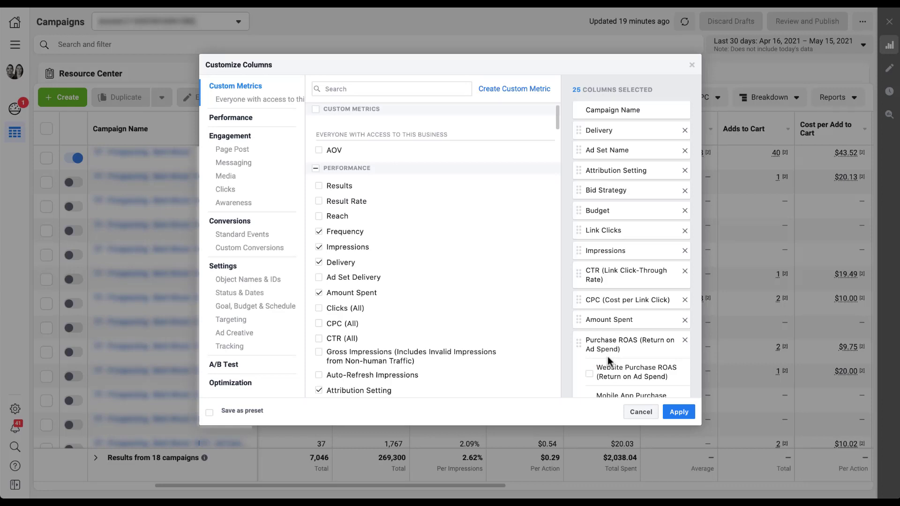
mouse_move(430, 152)
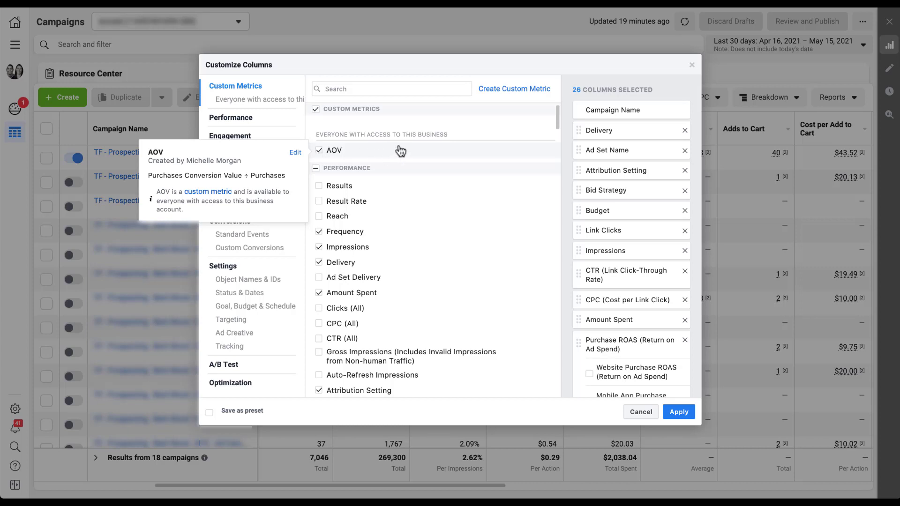
scroll(638, 259, down, 10)
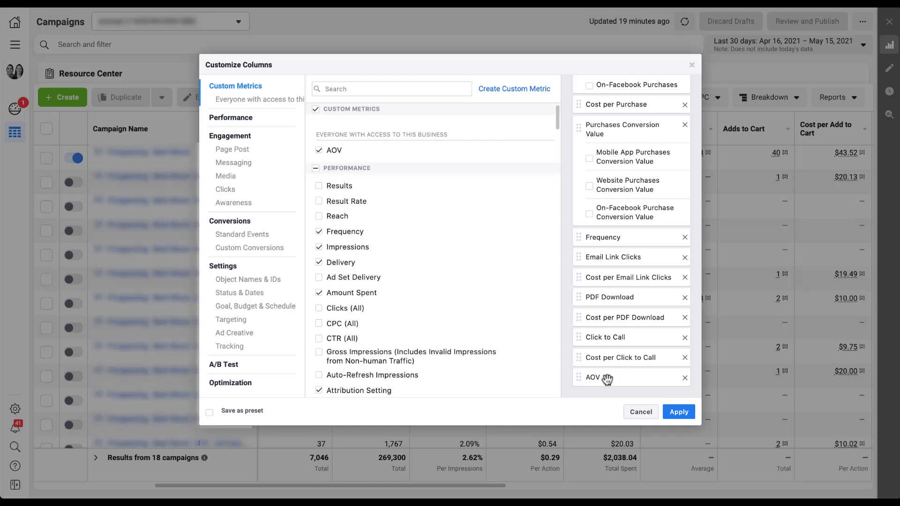
mouse_move(577, 375)
mouse_down()
mouse_move(581, 307)
mouse_move(577, 396)
mouse_move(576, 378)
mouse_up()
click(271, 100)
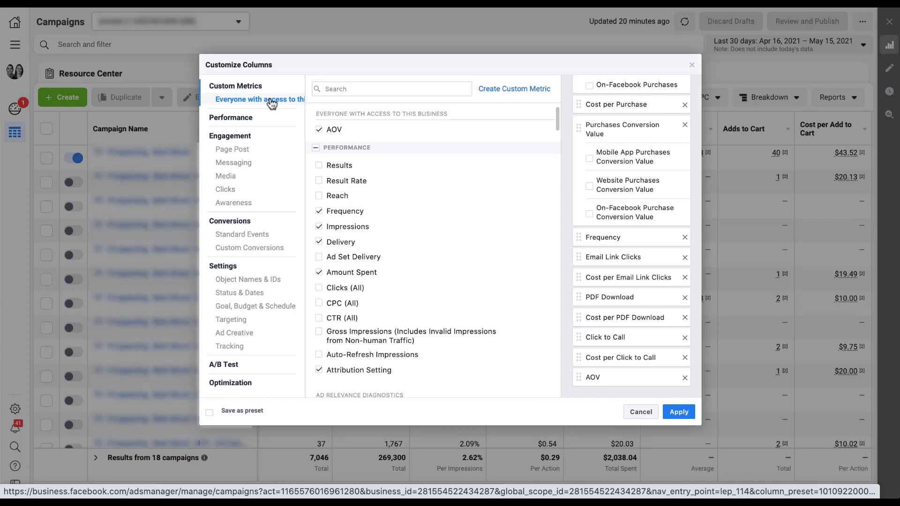
Step: Start a second custom metric named 'Purchase Rate' in Percentage (%) format
mouse_move(376, 134)
click(526, 90)
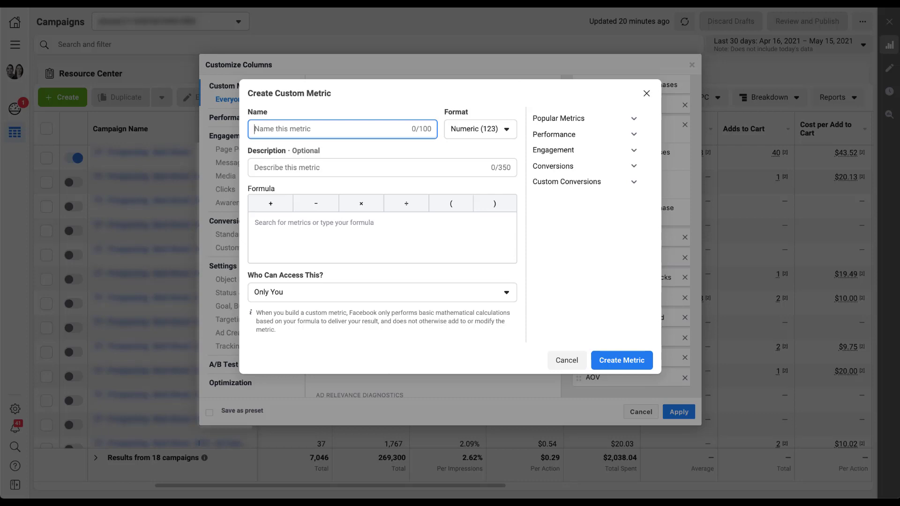
text(Purchase Rate)
click(404, 102)
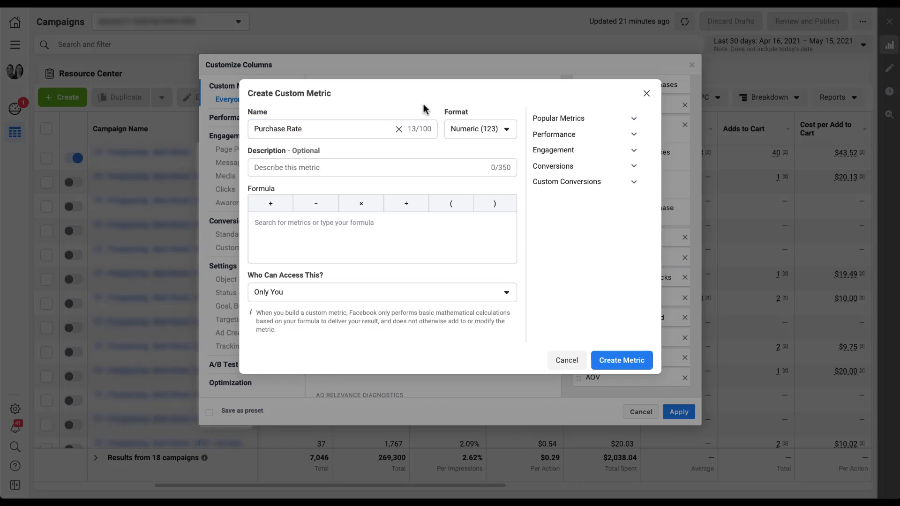
click(507, 130)
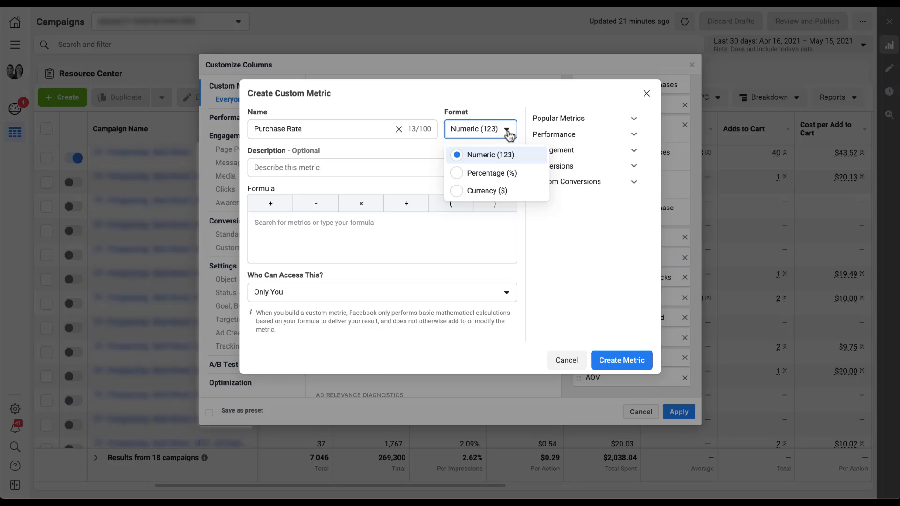
click(492, 173)
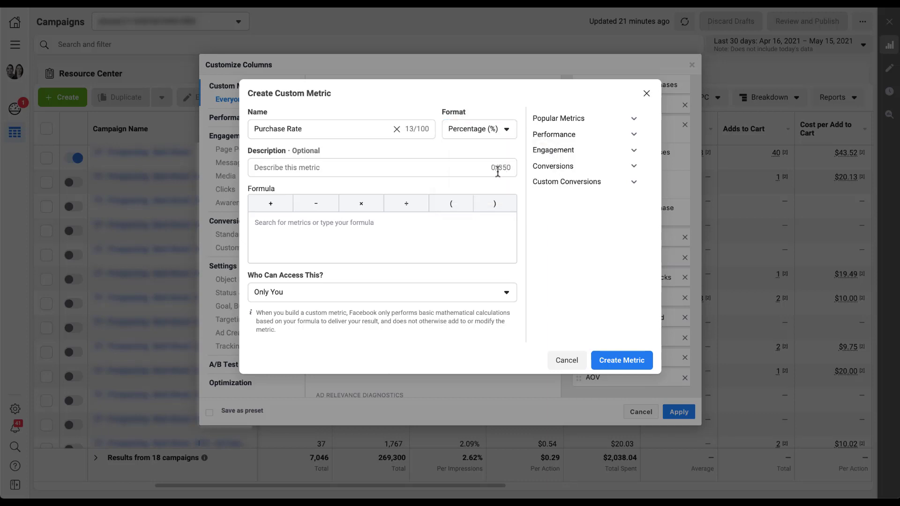
Step: Add the description 'Conversion Rate of users who clicked through to the website'
click(397, 168)
text(Conversion Rate of users who clicked throu)
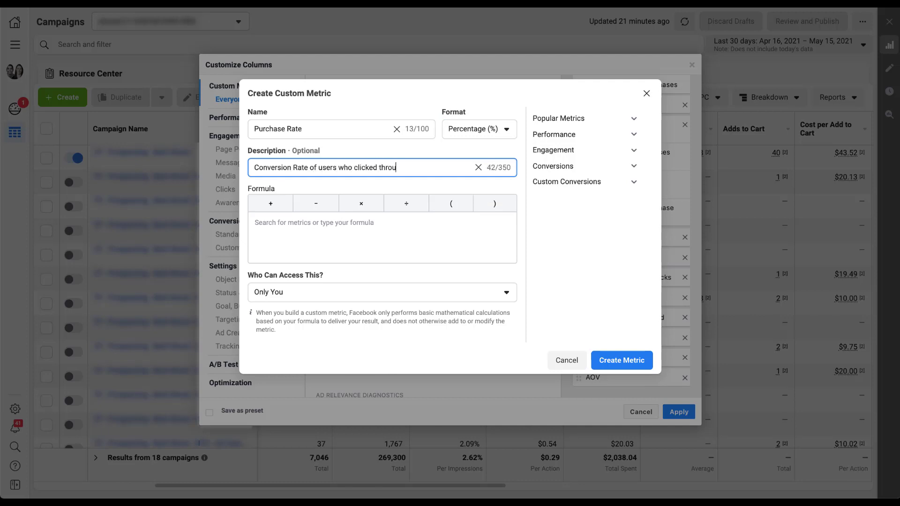
text(gh to the website)
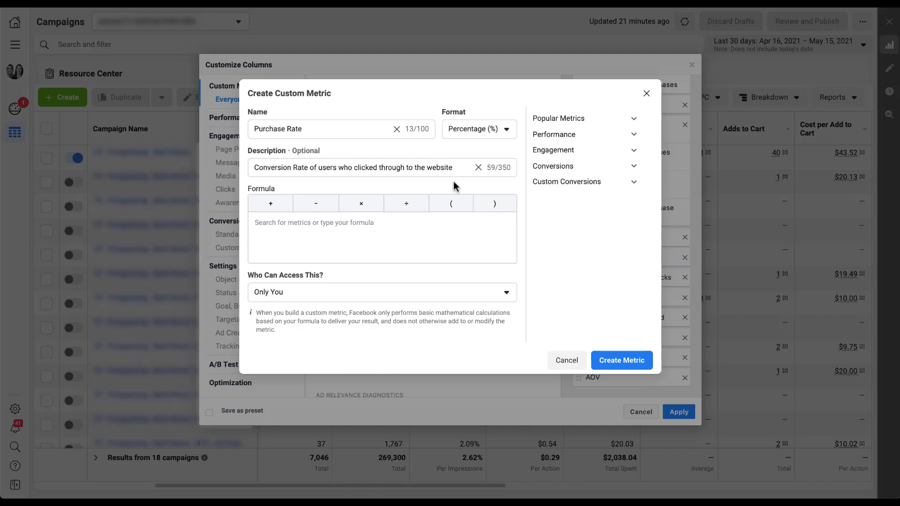
click(352, 222)
Step: Enter the Purchase Rate formula: Purchases divided by Link Clicks
text(purch)
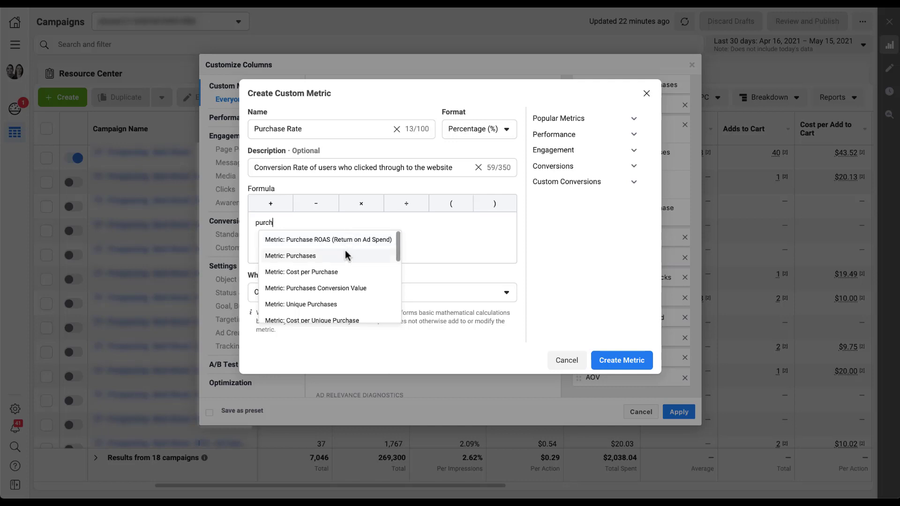
click(346, 255)
click(408, 207)
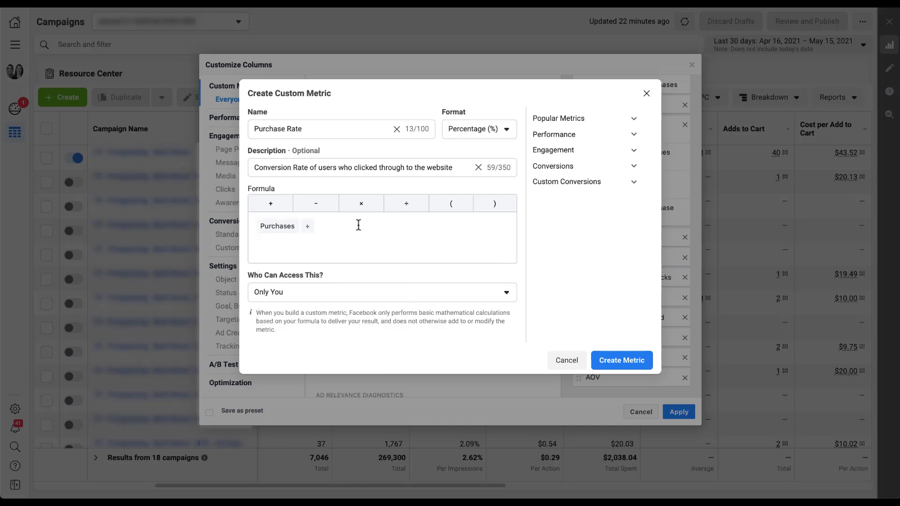
text(link)
click(392, 235)
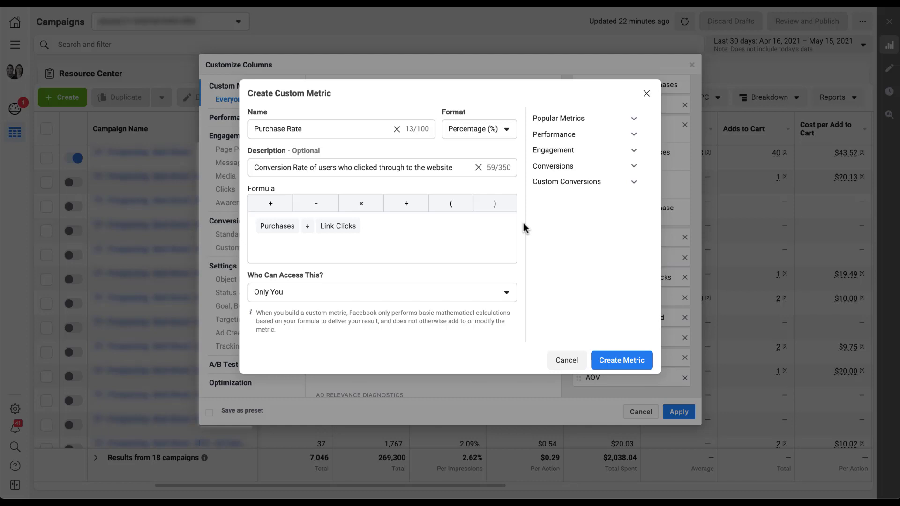
Step: Create the Purchase Rate metric, kept visible to you only
click(618, 359)
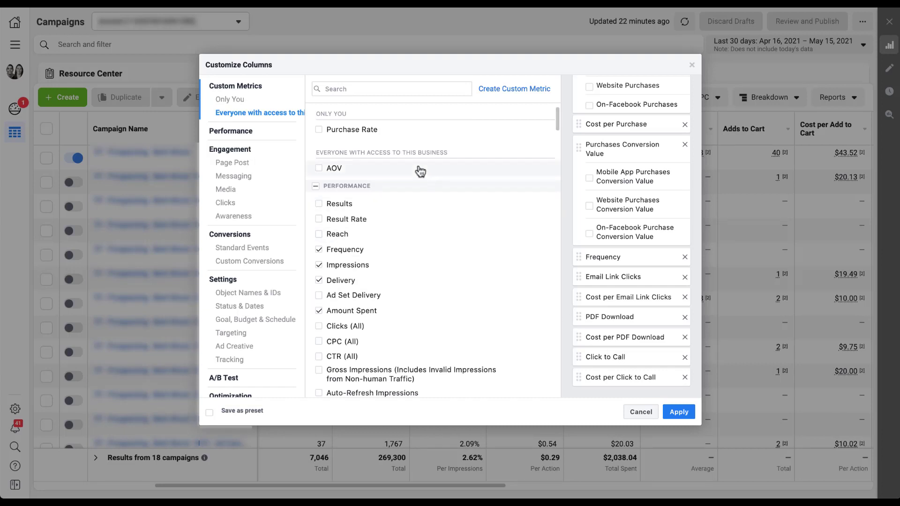
mouse_move(390, 138)
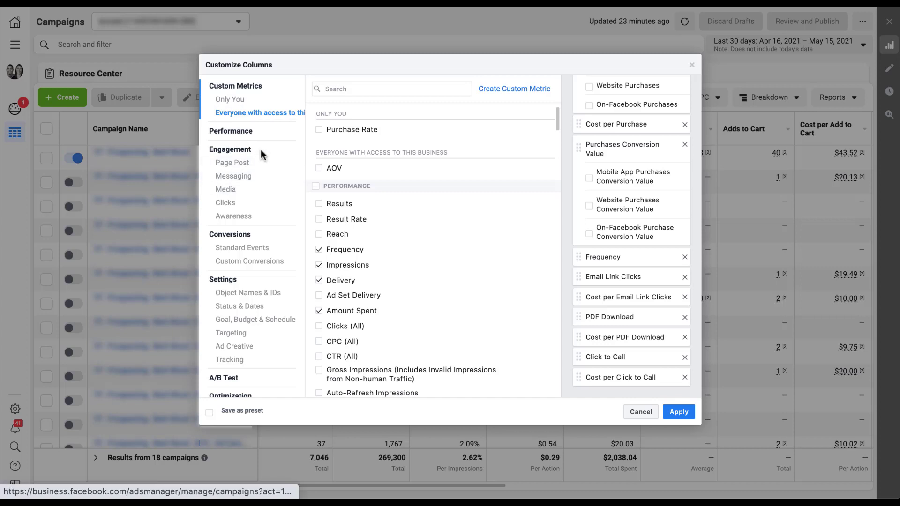
Step: Tick Purchase Rate and AOV under Custom Metrics and apply them to the Campaigns table
click(271, 104)
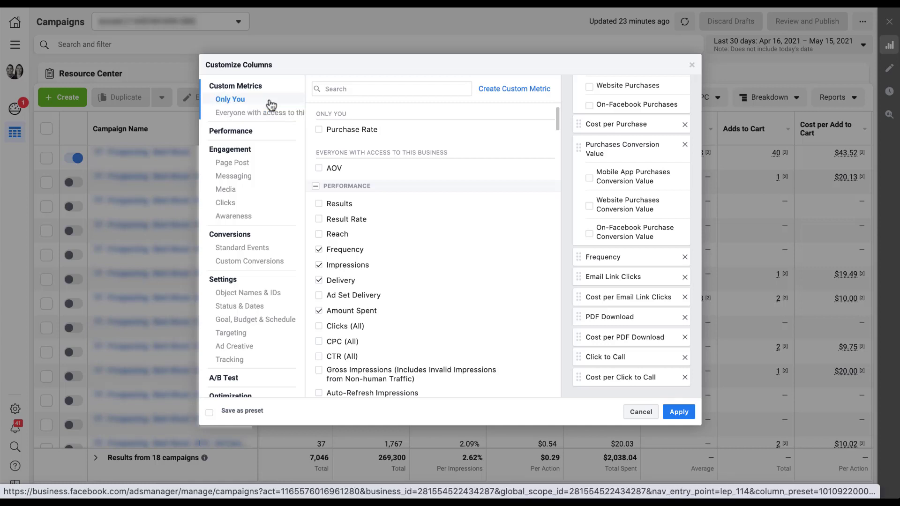
click(271, 114)
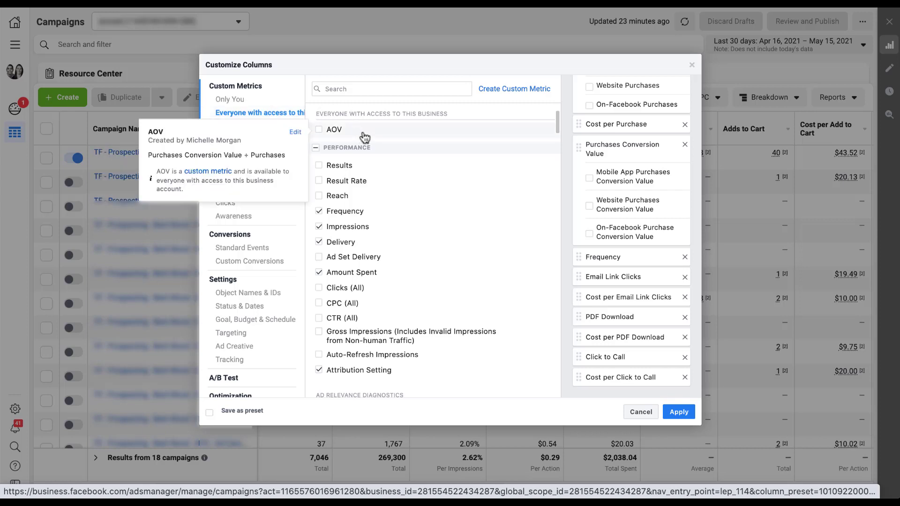
scroll(365, 137, up, 2)
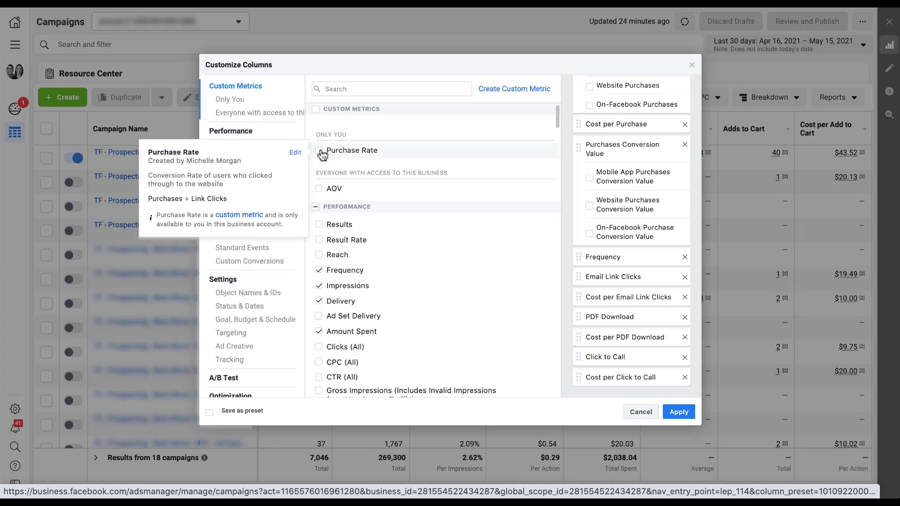
click(320, 151)
click(320, 189)
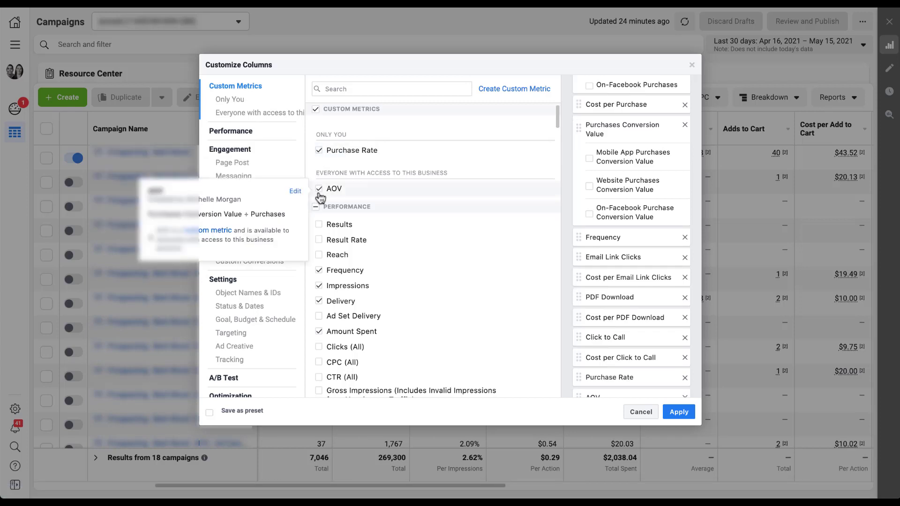
scroll(658, 324, down, 1)
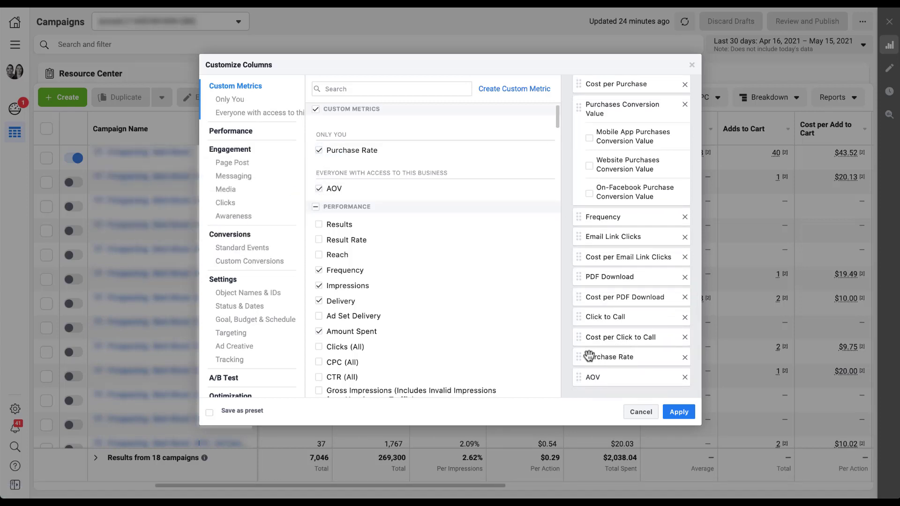
click(680, 413)
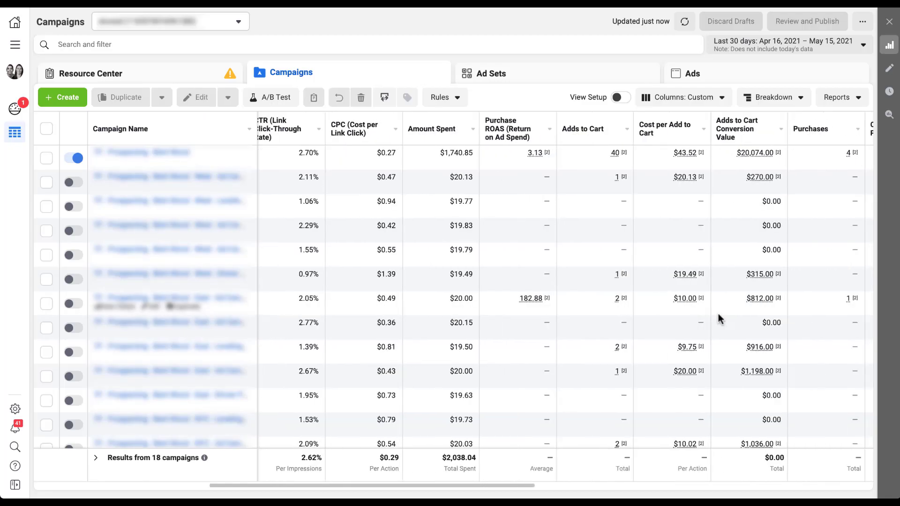
Step: Scroll the campaigns table right to show Purchase Rate (e.g. 0.06%) and AOV (e.g. $1,362.15)
scroll(721, 318, right, 3)
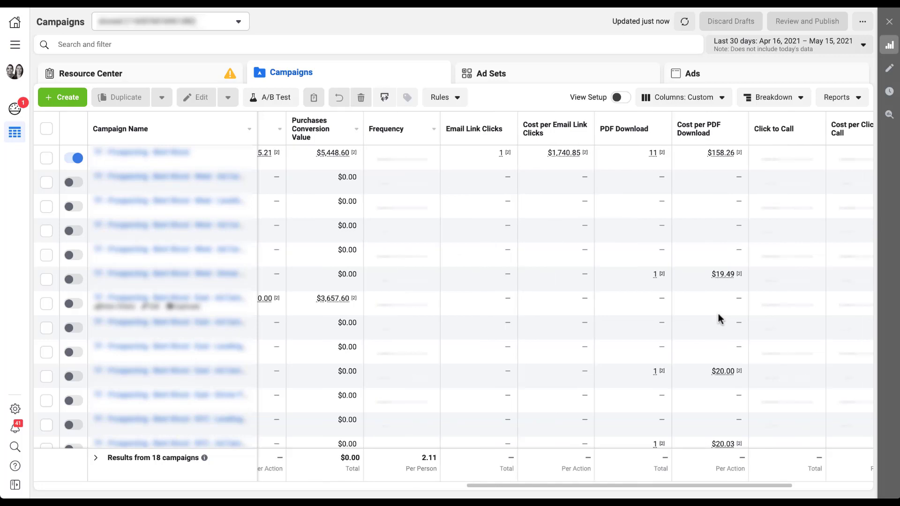
scroll(720, 318, right, 4)
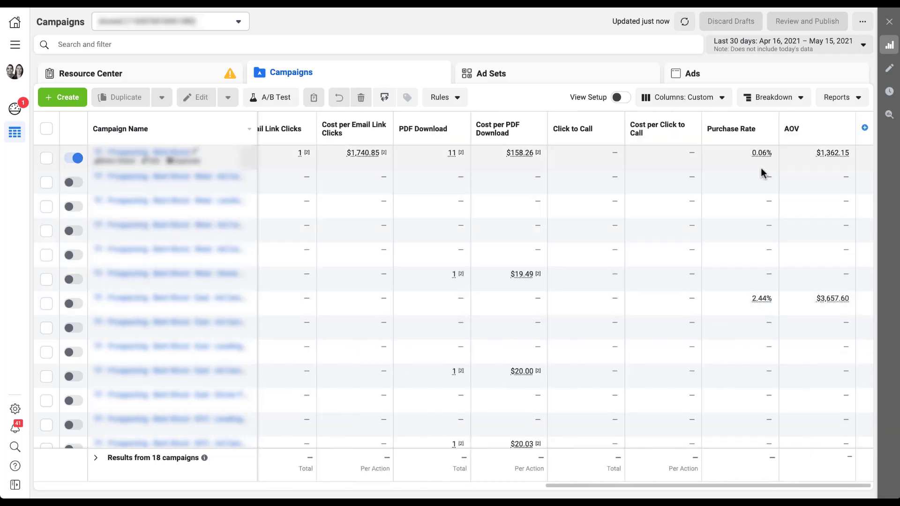